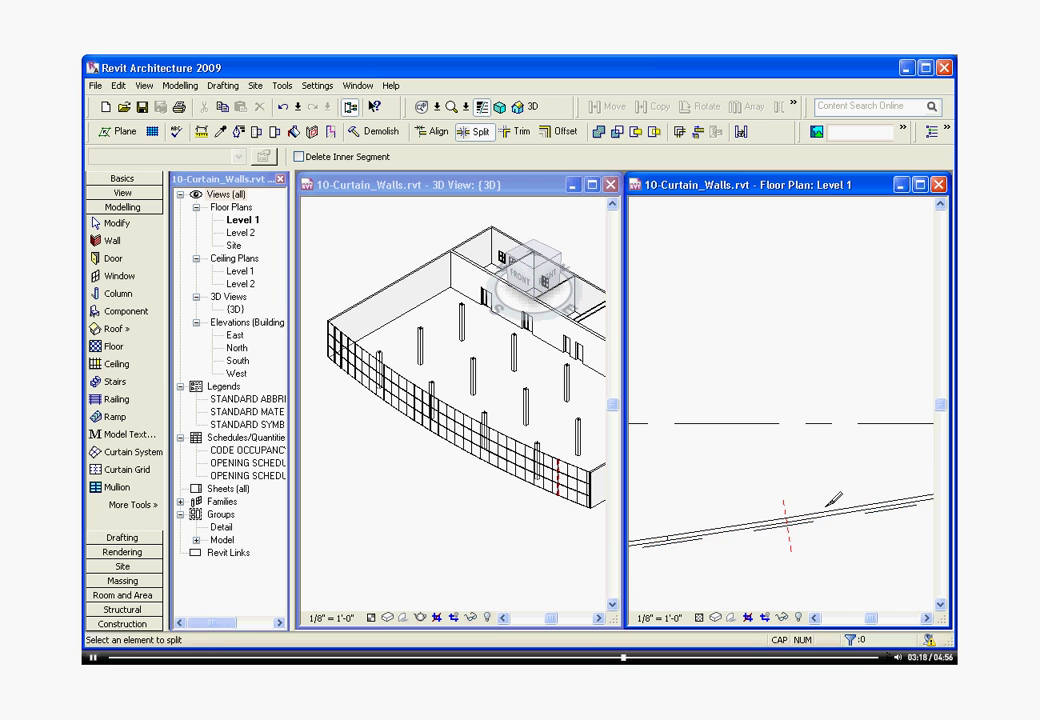
- Zoom the Level 1 plan around the curved curtain wall near grid B to preview the split
{"action": "scroll", "coordinate": [870, 500], "scroll_direction": "down", "scroll_amount": 5}
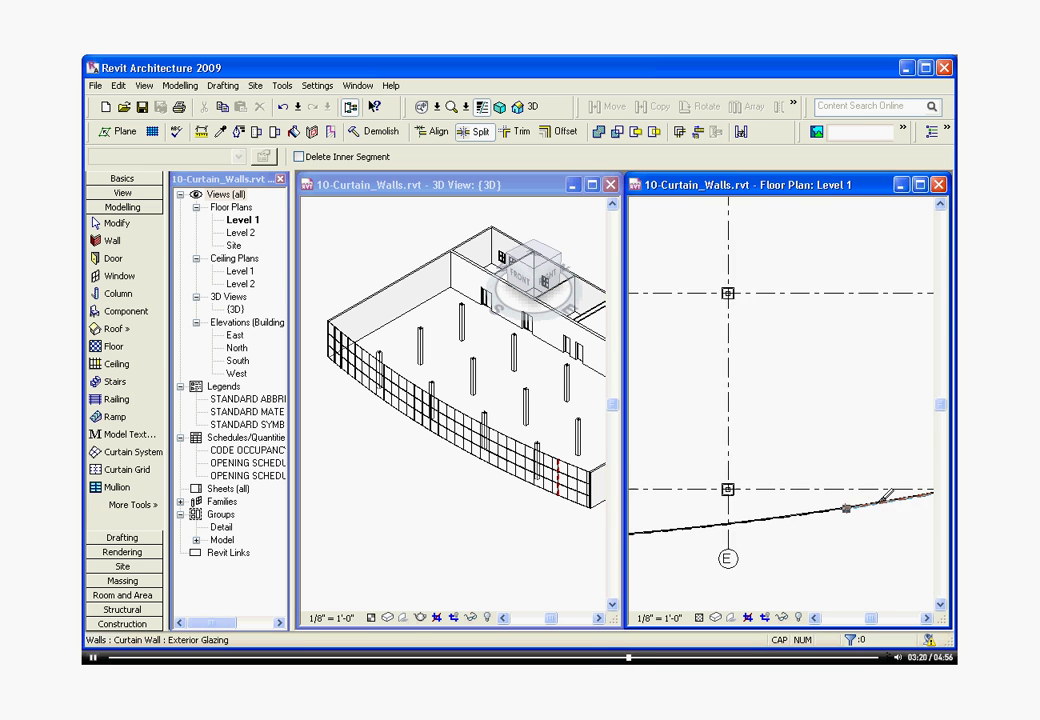
{"action": "scroll", "coordinate": [895, 499], "scroll_direction": "up", "scroll_amount": 5}
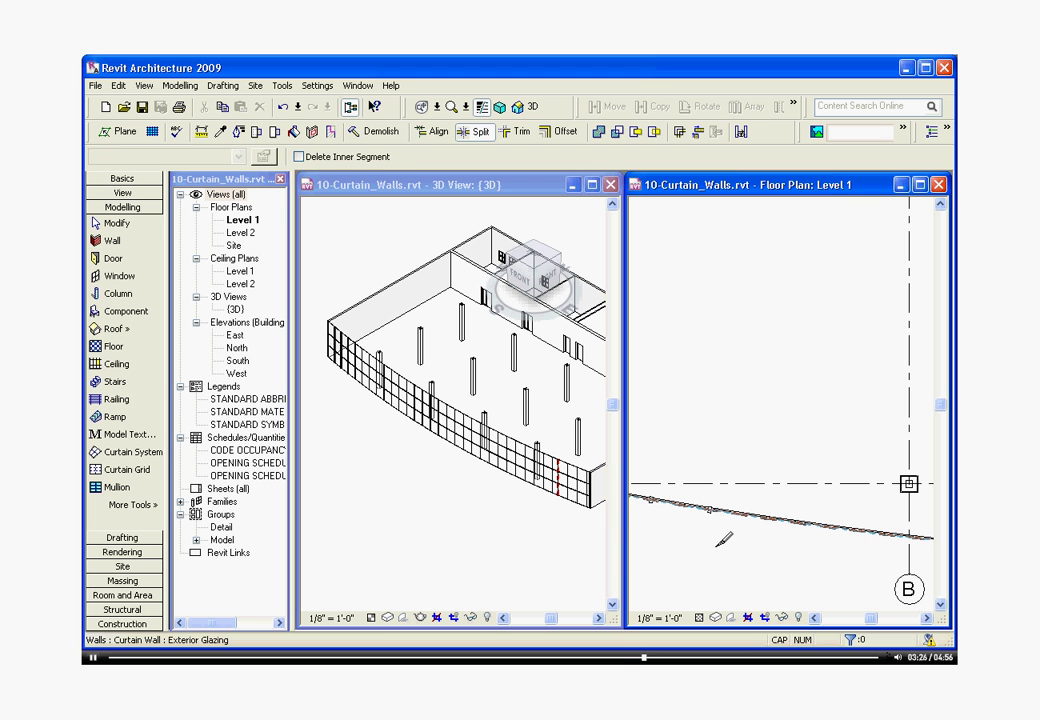
- Split the curved curtain wall at the chosen point near grid B
{"action": "left_click", "coordinate": [723, 540]}
{"action": "key", "text": "Escape"}
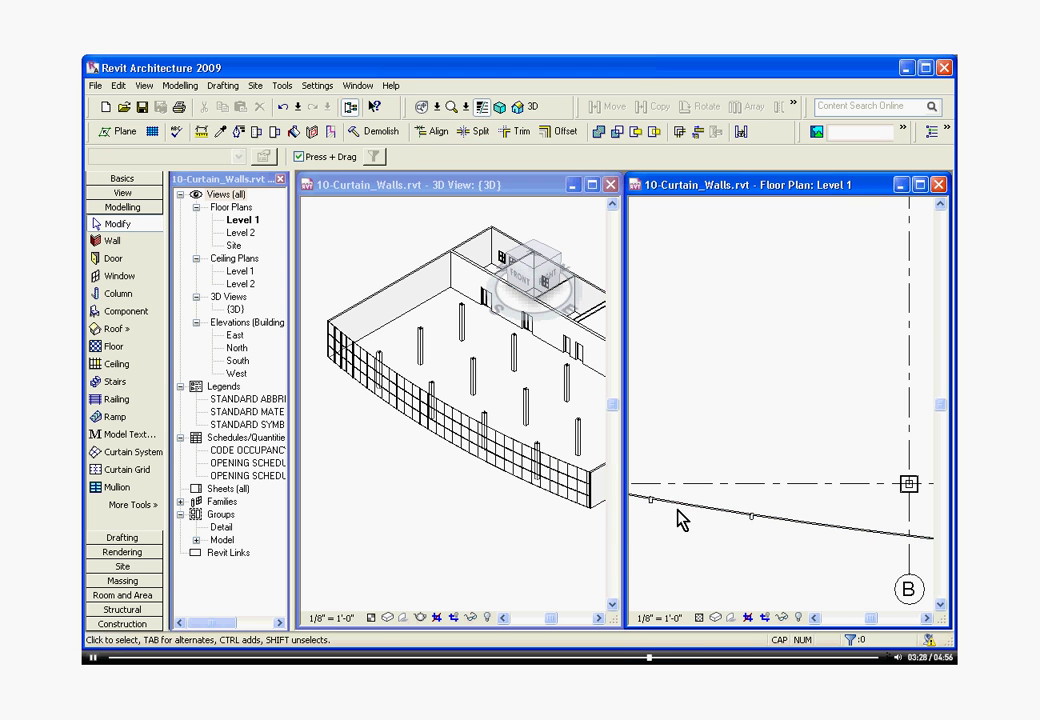
{"action": "scroll", "coordinate": [675, 505], "scroll_direction": "down", "scroll_amount": 5}
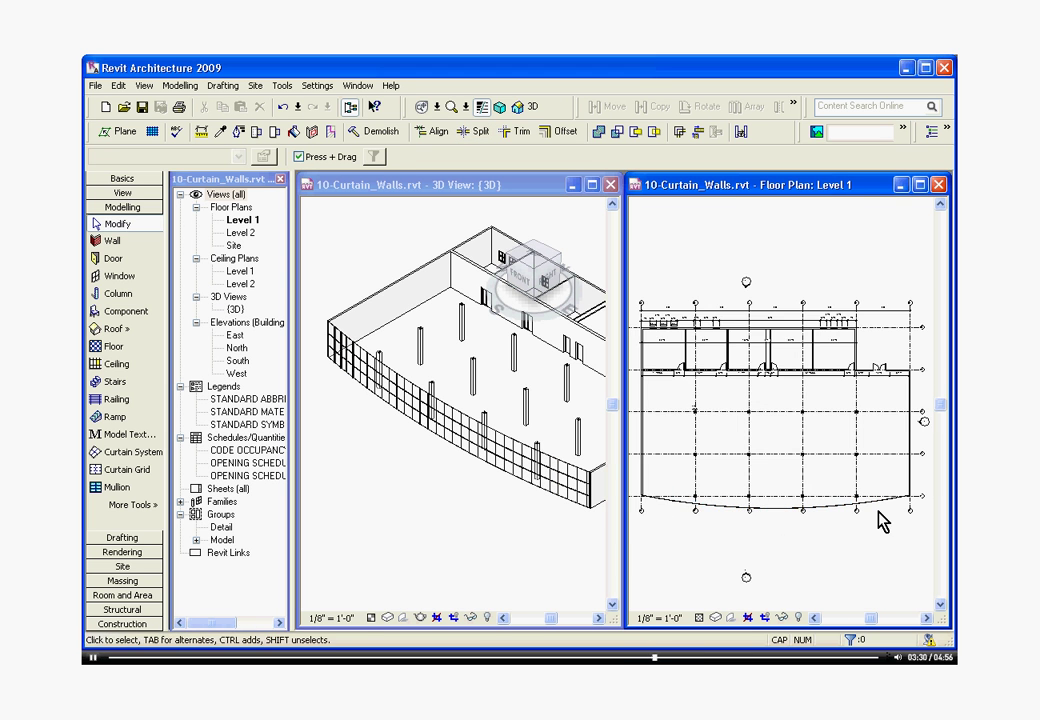
{"action": "scroll", "coordinate": [900, 500], "scroll_direction": "up", "scroll_amount": 4}
- Change the right-hand end piece to Basic Wall : Int - CMU - 8" and review it in 3D
{"action": "left_click", "coordinate": [894, 514]}
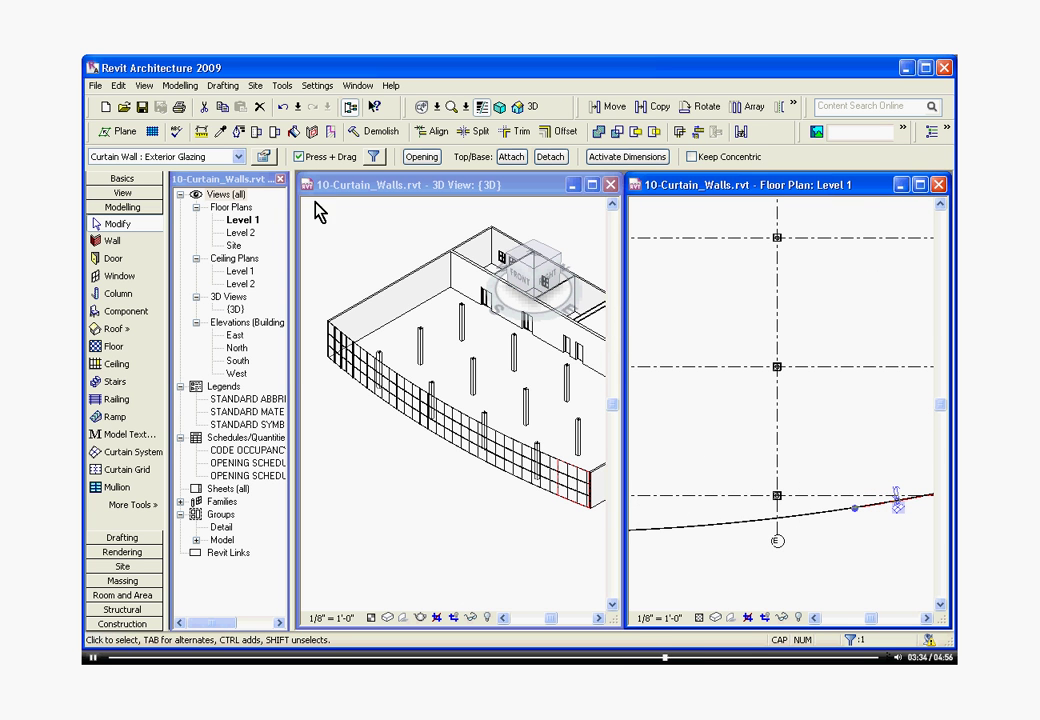
{"action": "left_click", "coordinate": [238, 157]}
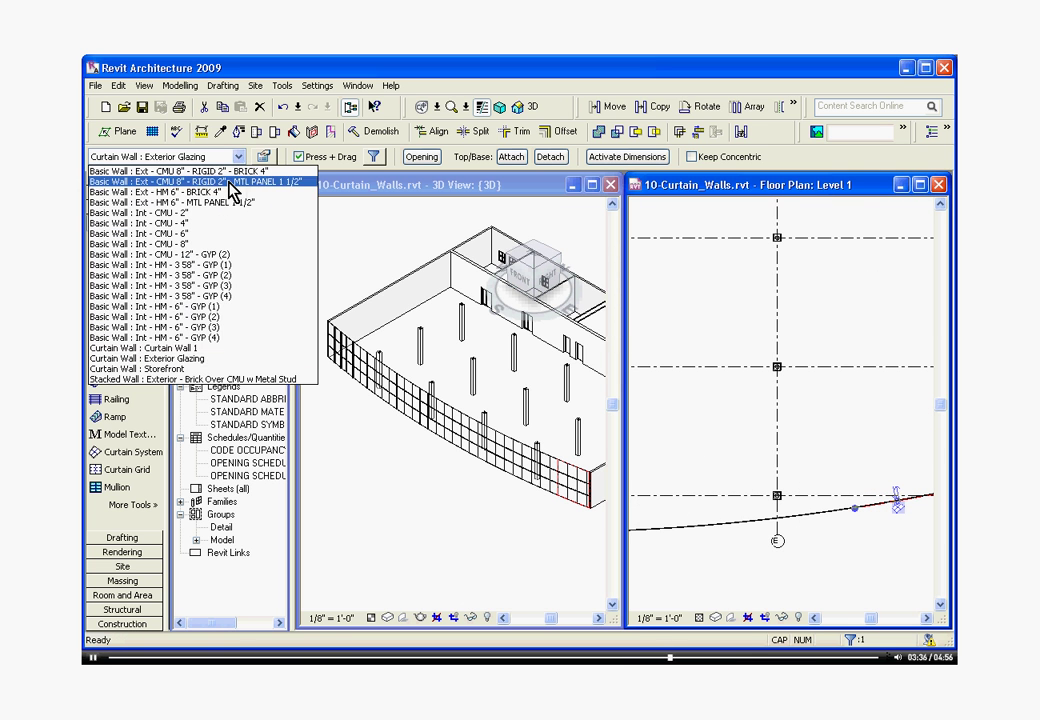
{"action": "left_click", "coordinate": [219, 246]}
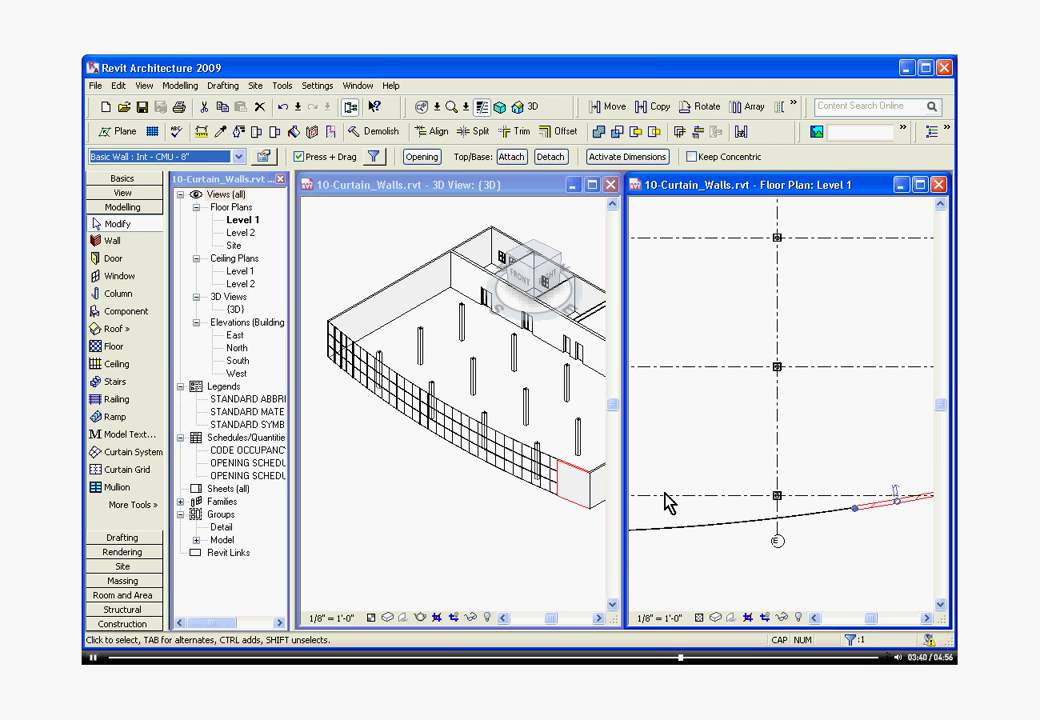
{"action": "left_click", "coordinate": [565, 540]}
{"action": "left_click", "coordinate": [556, 521]}
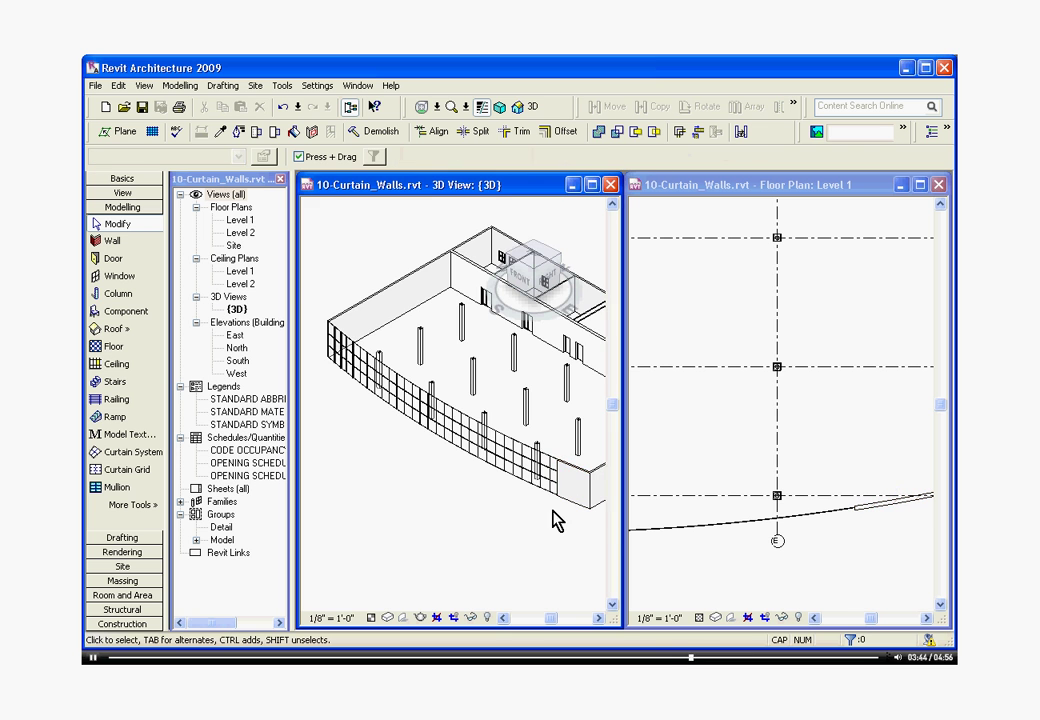
{"action": "scroll", "coordinate": [562, 517], "scroll_direction": "up", "scroll_amount": 3}
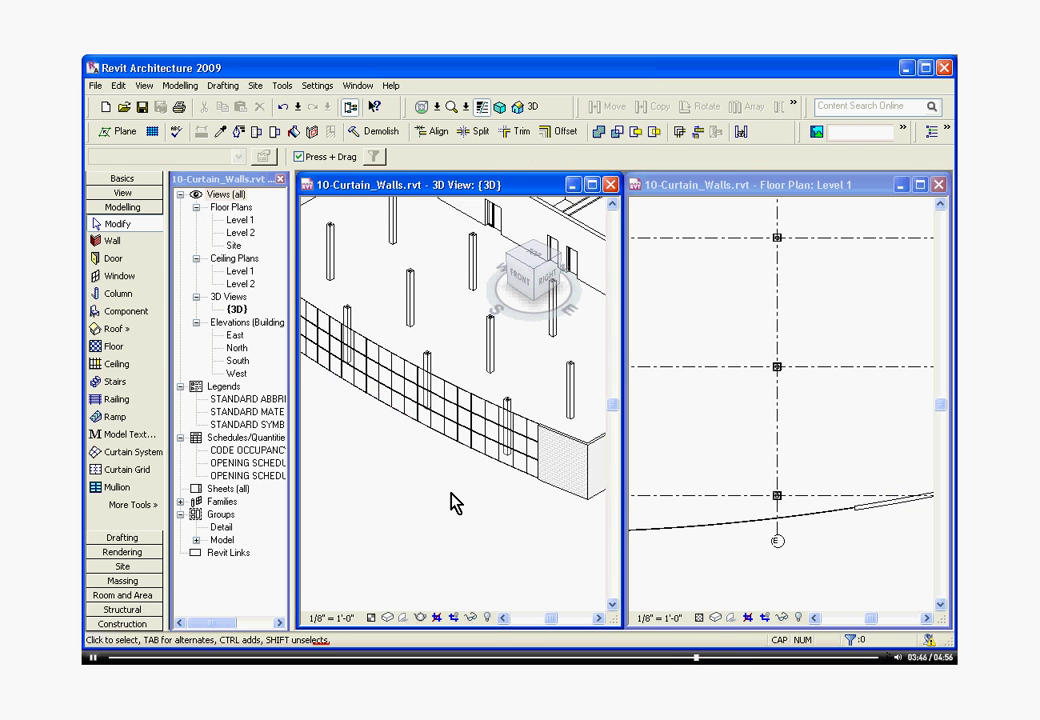
{"action": "scroll", "coordinate": [428, 505], "scroll_direction": "down", "scroll_amount": 3}
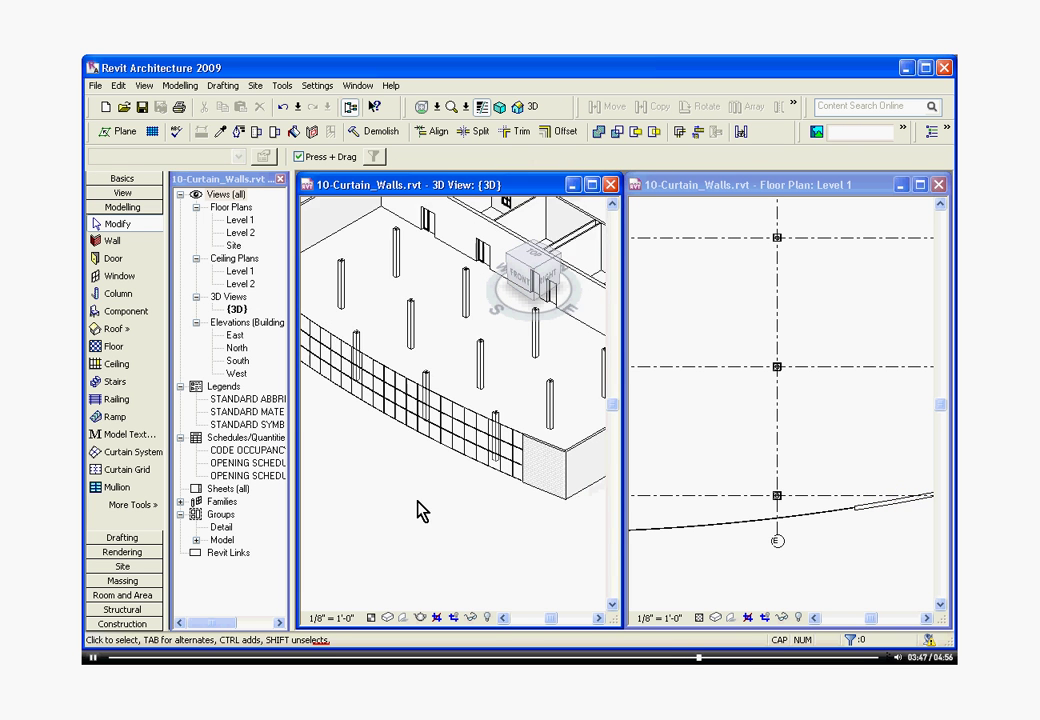
- In the Level 1 plan, start the Dimension tool using the Arc Length style
{"action": "left_click", "coordinate": [716, 438]}
{"action": "scroll", "coordinate": [710, 440], "scroll_direction": "down", "scroll_amount": 2}
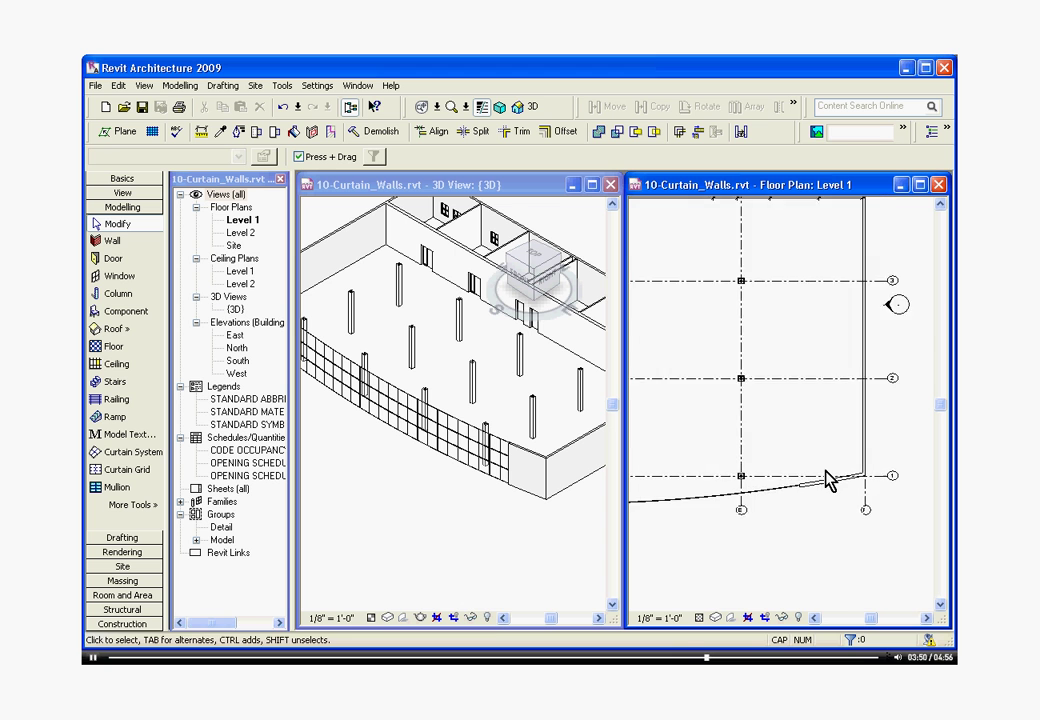
{"action": "scroll", "coordinate": [835, 480], "scroll_direction": "up", "scroll_amount": 2}
{"action": "scroll", "coordinate": [840, 483], "scroll_direction": "up", "scroll_amount": 2}
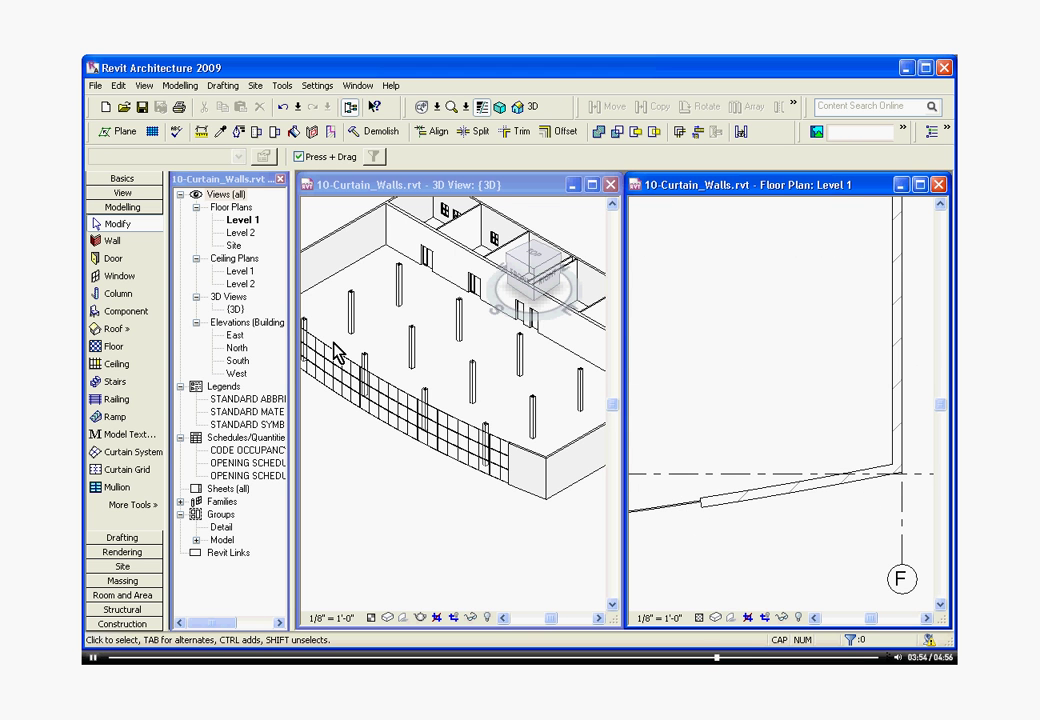
{"action": "left_click", "coordinate": [122, 178]}
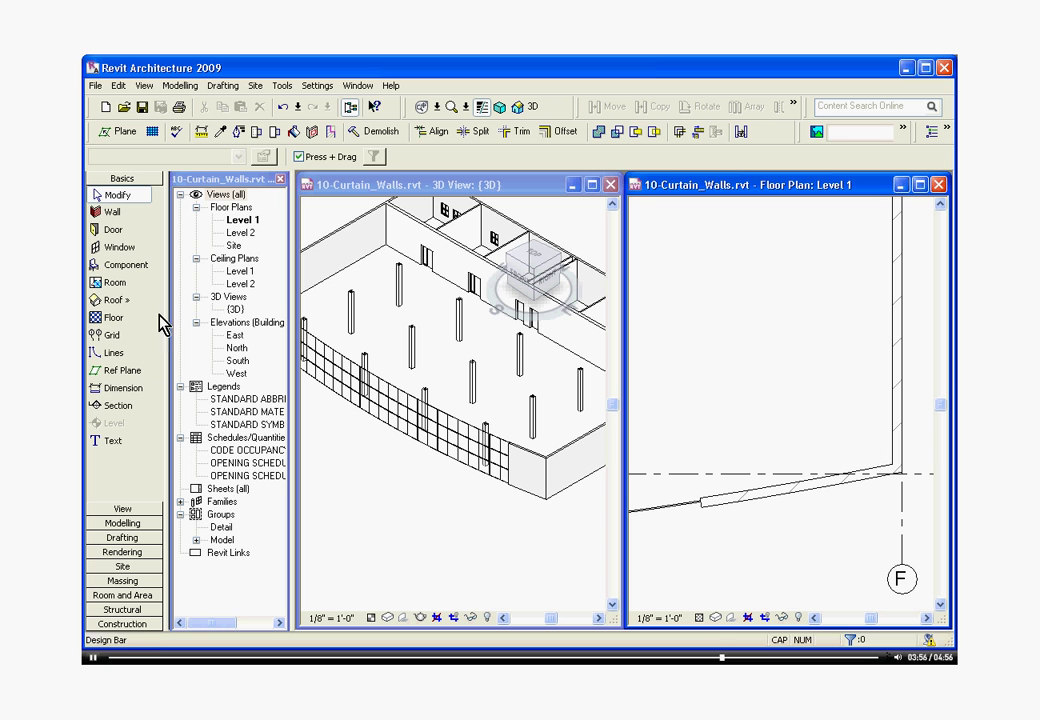
{"action": "left_click", "coordinate": [135, 390]}
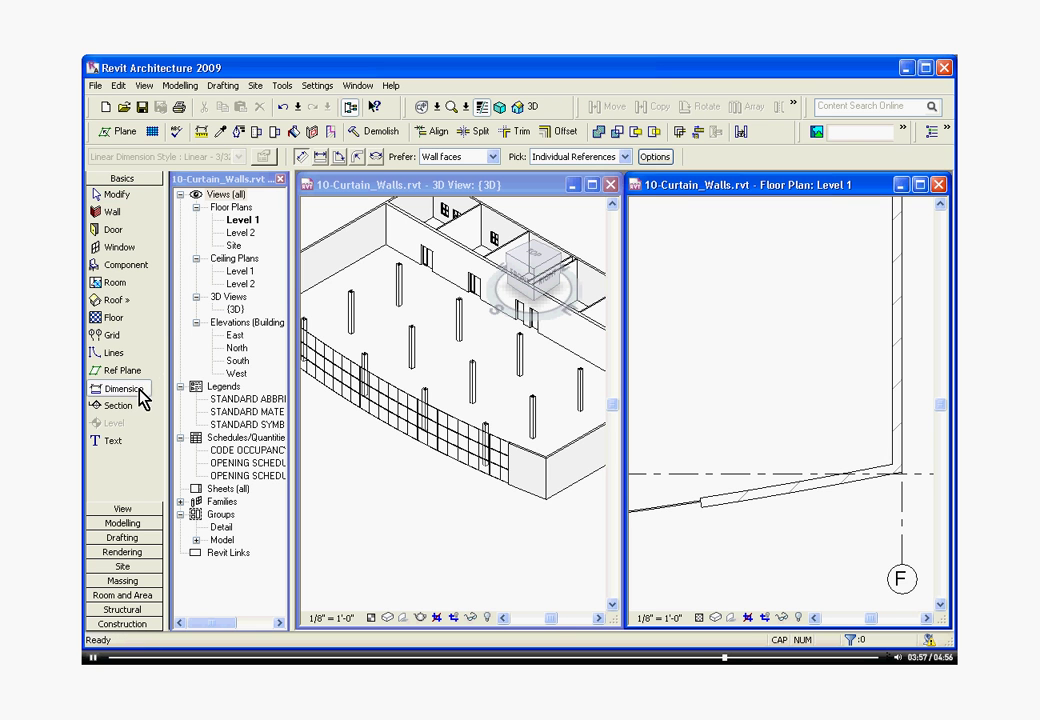
{"action": "left_click", "coordinate": [377, 162]}
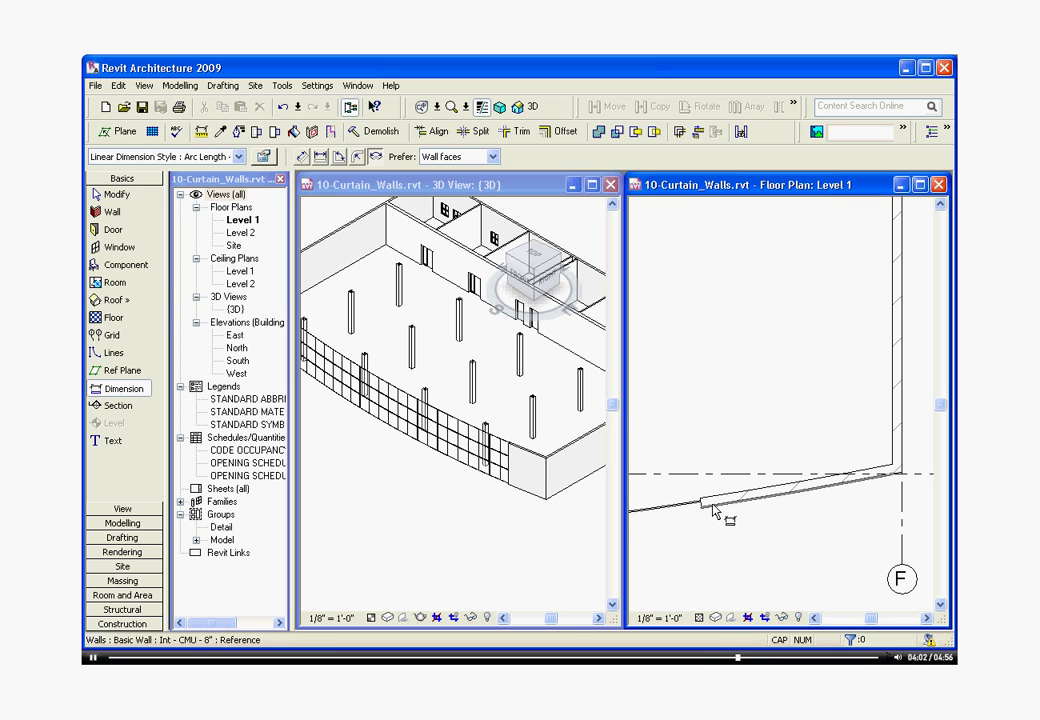
- Place the 13' - 7 27/32" arc-length dimension along the CMU wall segment
{"action": "scroll", "coordinate": [714, 518], "scroll_direction": "up", "scroll_amount": 2}
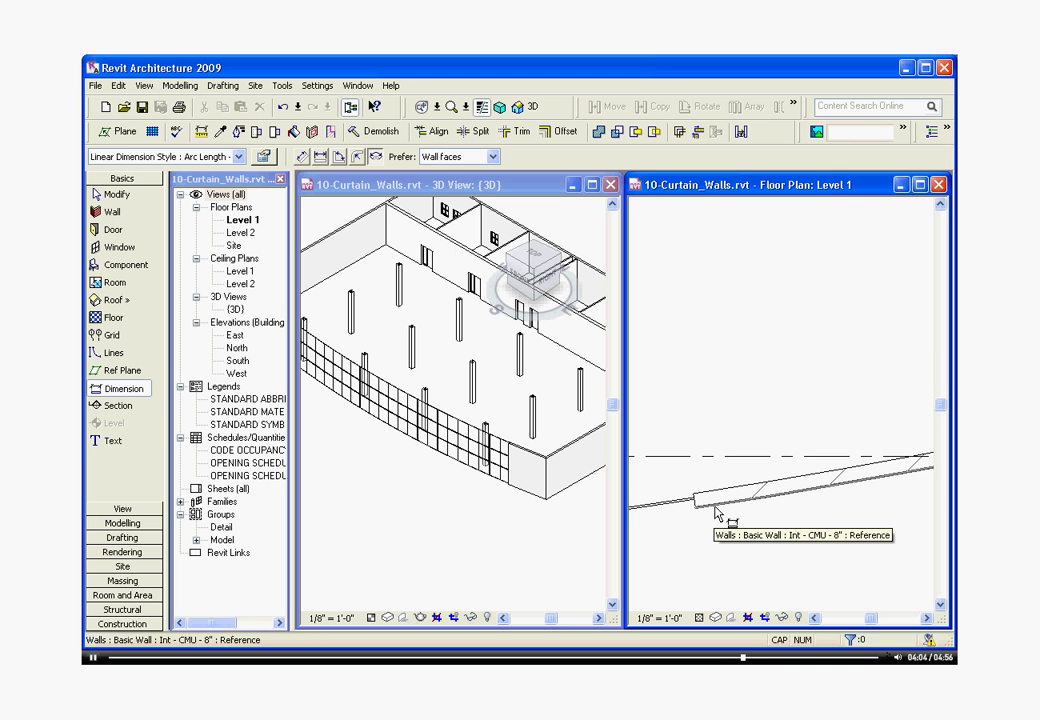
{"action": "left_click", "coordinate": [714, 513]}
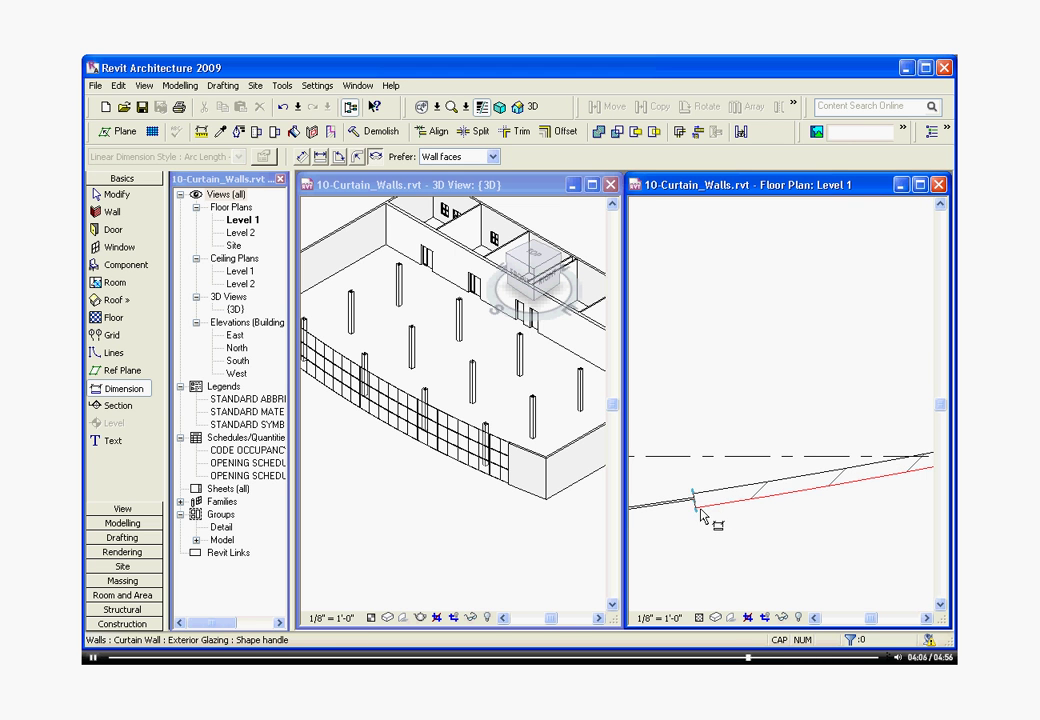
{"action": "scroll", "coordinate": [697, 514], "scroll_direction": "up", "scroll_amount": 5}
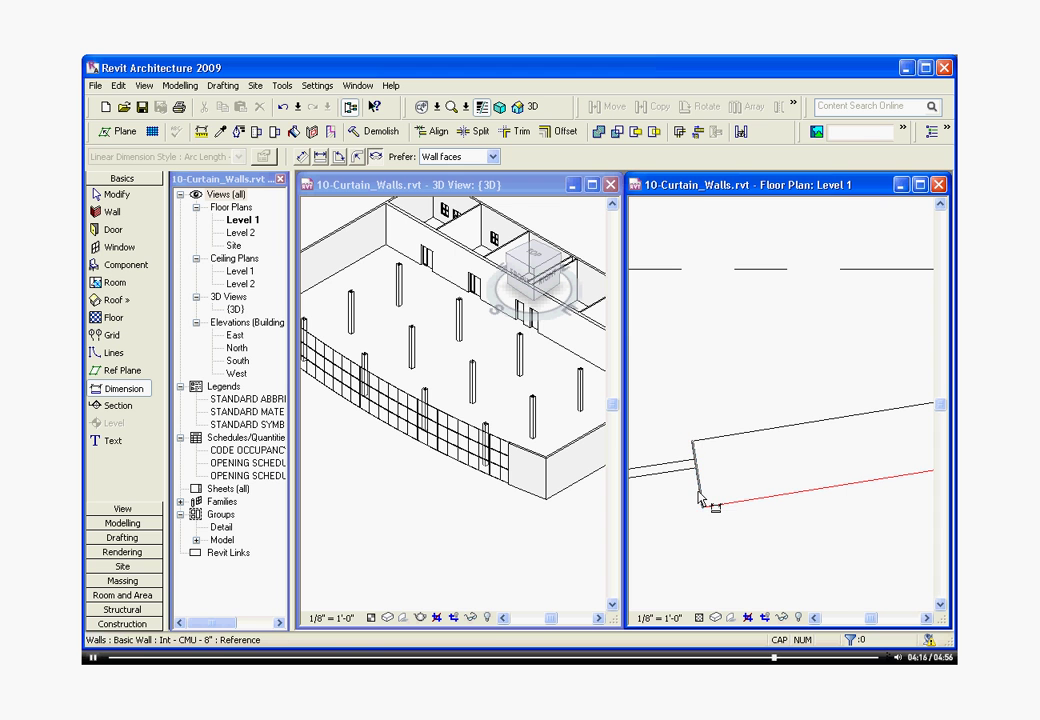
{"action": "scroll", "coordinate": [687, 506], "scroll_direction": "down", "scroll_amount": 4}
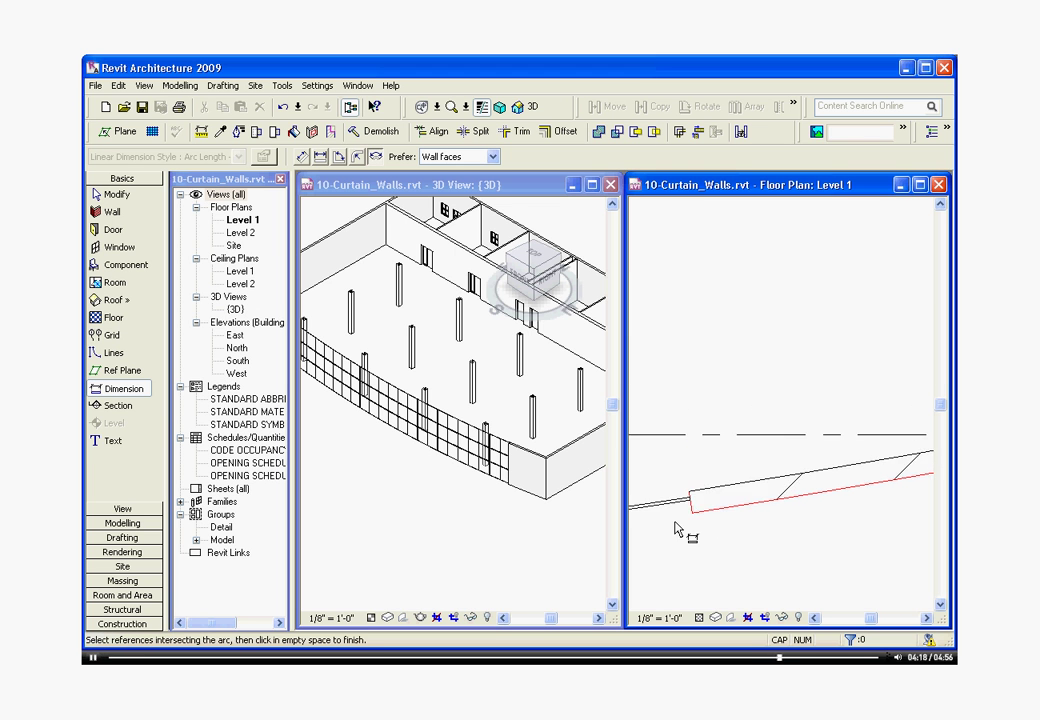
{"action": "scroll", "coordinate": [890, 490], "scroll_direction": "up", "scroll_amount": 3}
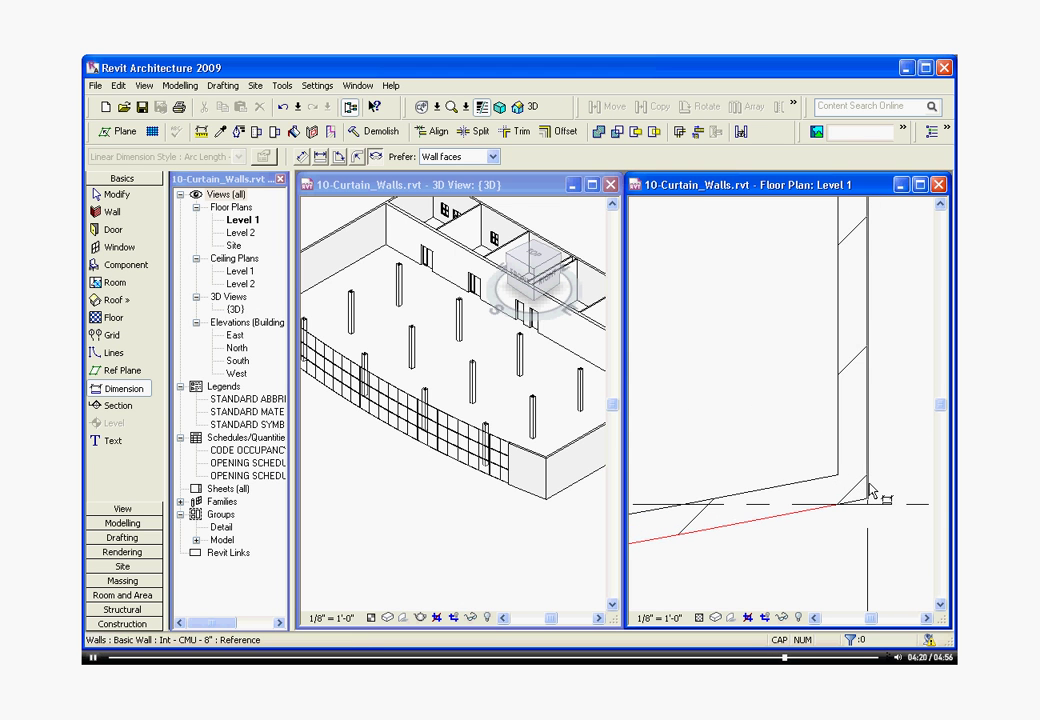
{"action": "left_click", "coordinate": [870, 490]}
{"action": "scroll", "coordinate": [862, 505], "scroll_direction": "down", "scroll_amount": 3}
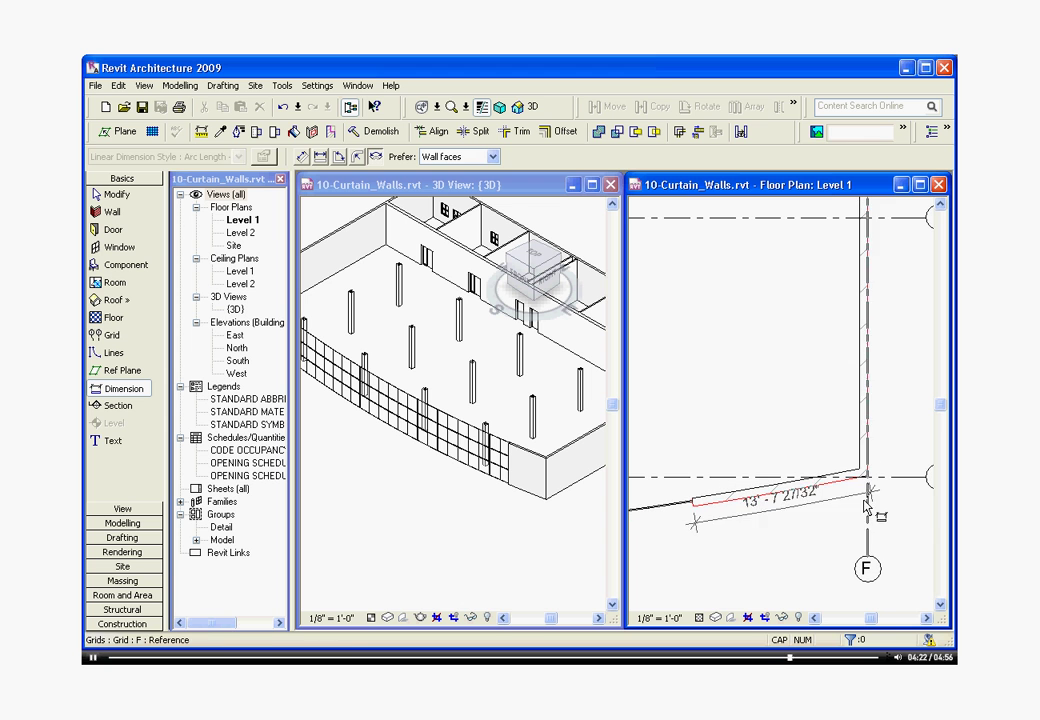
{"action": "left_click", "coordinate": [840, 535]}
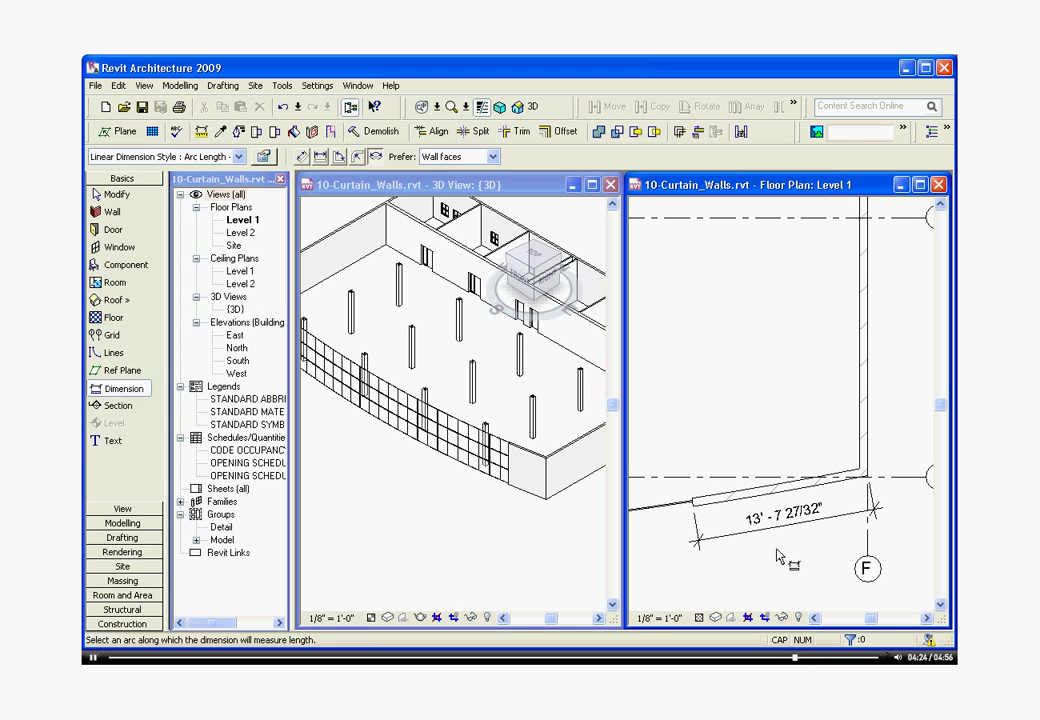
{"action": "key", "text": "Escape"}
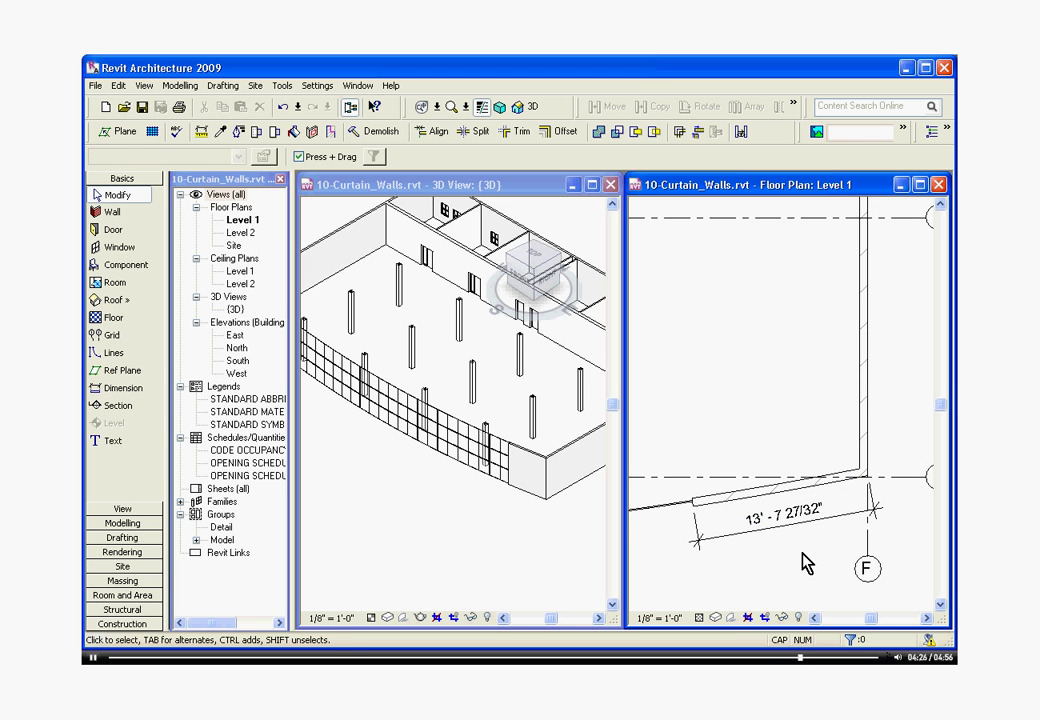
- Resize the CMU wall segment to 12' - 0" by editing its temporary length dimension
{"action": "scroll", "coordinate": [873, 534], "scroll_direction": "down", "scroll_amount": 2}
{"action": "scroll", "coordinate": [745, 541], "scroll_direction": "up", "scroll_amount": 4}
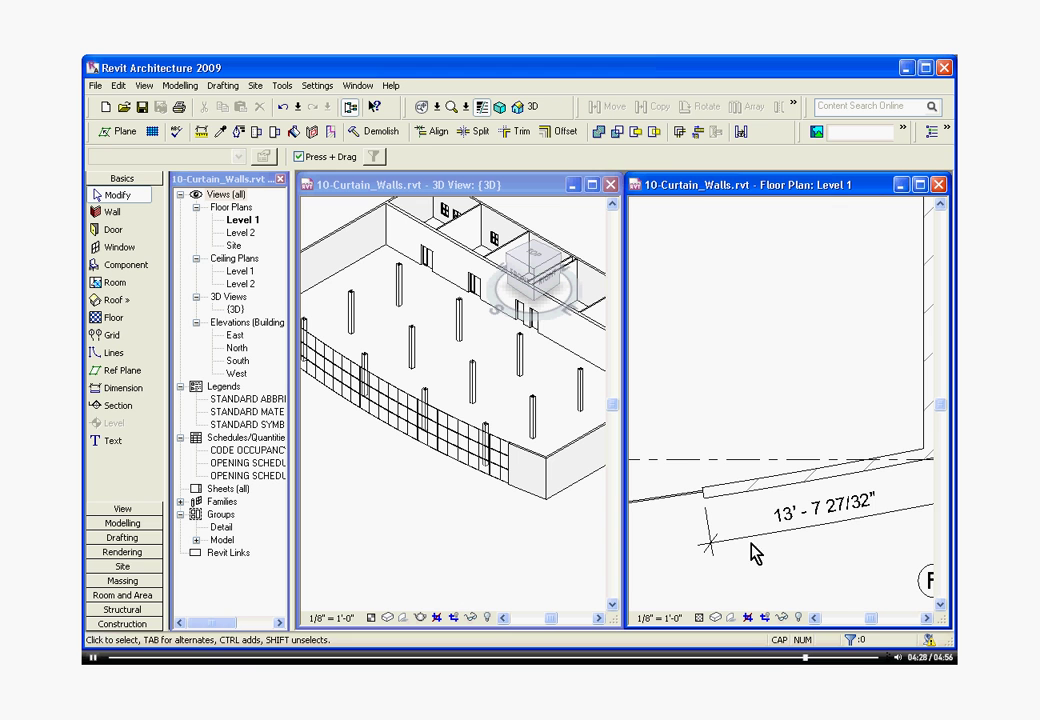
{"action": "left_click", "coordinate": [760, 495]}
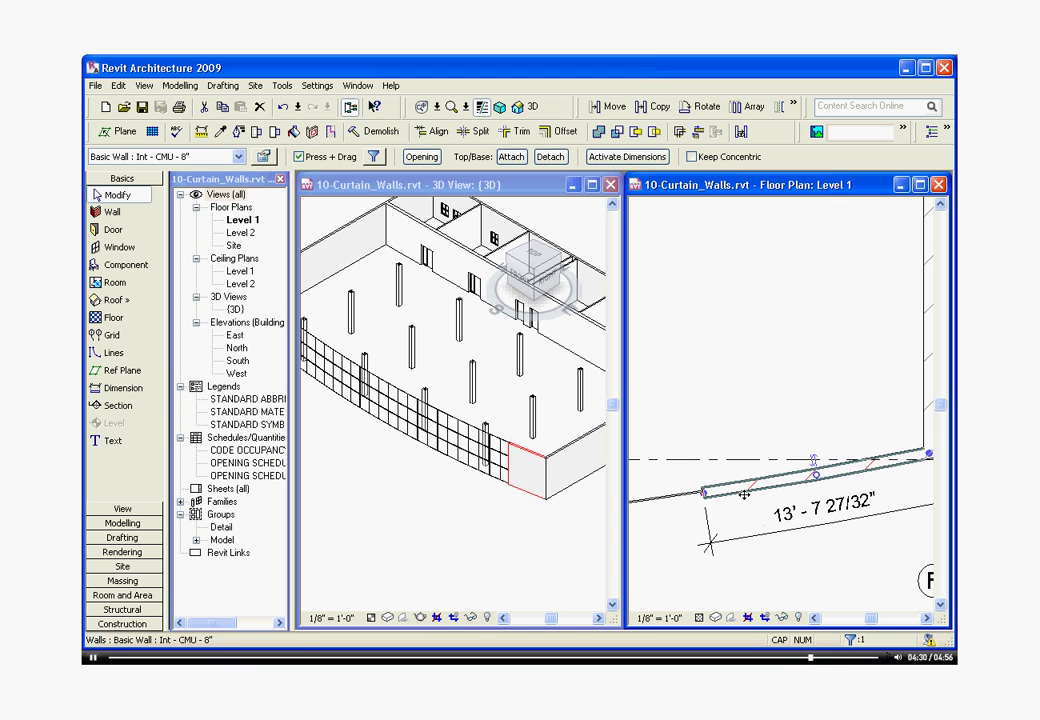
{"action": "scroll", "coordinate": [735, 529], "scroll_direction": "down", "scroll_amount": 1}
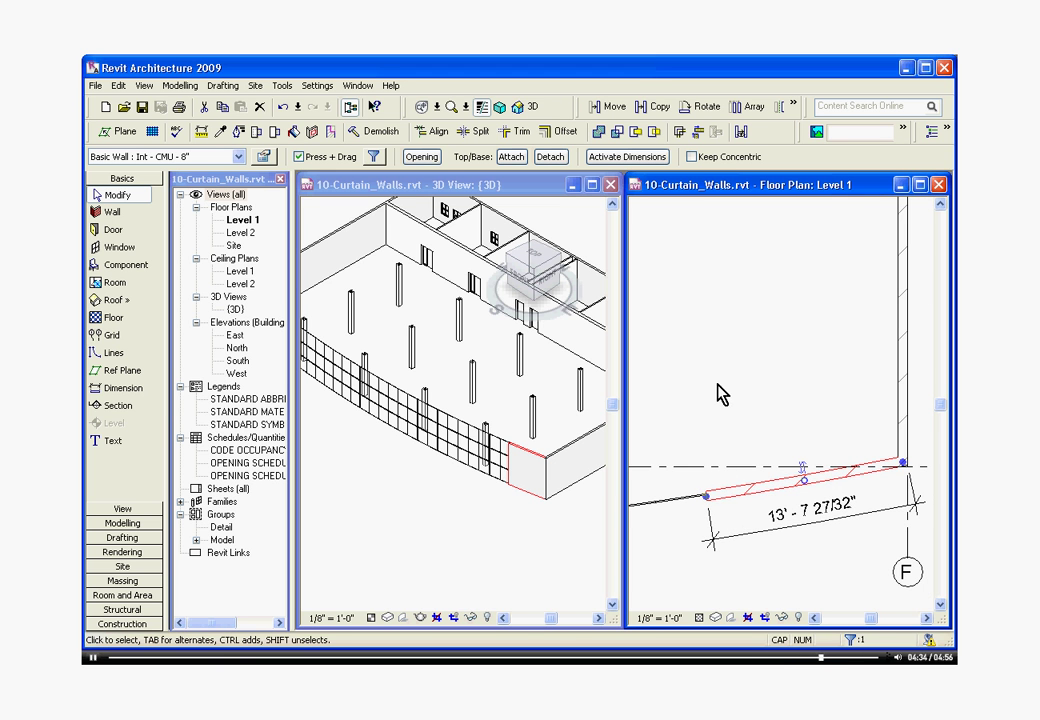
{"action": "left_click", "coordinate": [648, 158]}
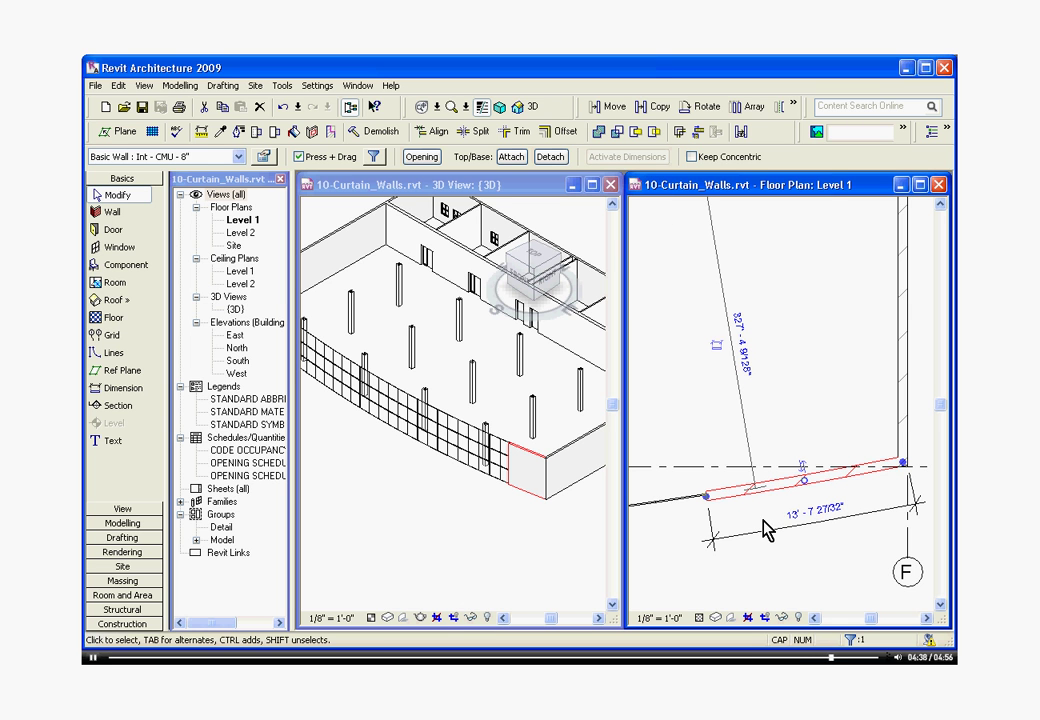
{"action": "left_click", "coordinate": [797, 527]}
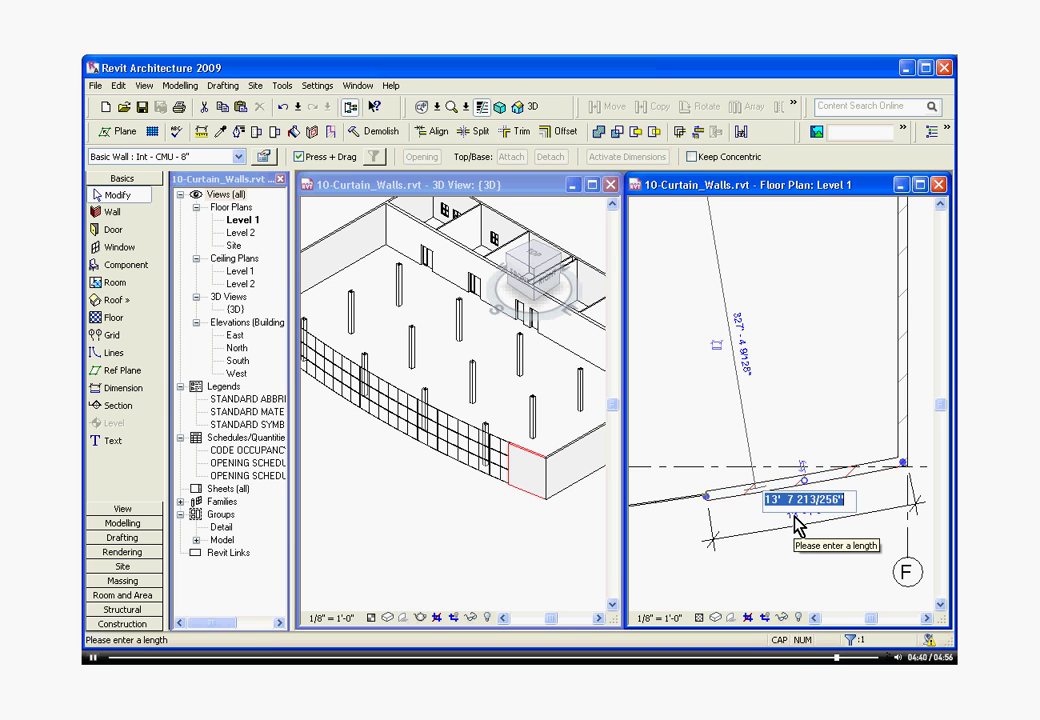
{"action": "type", "text": "12"}
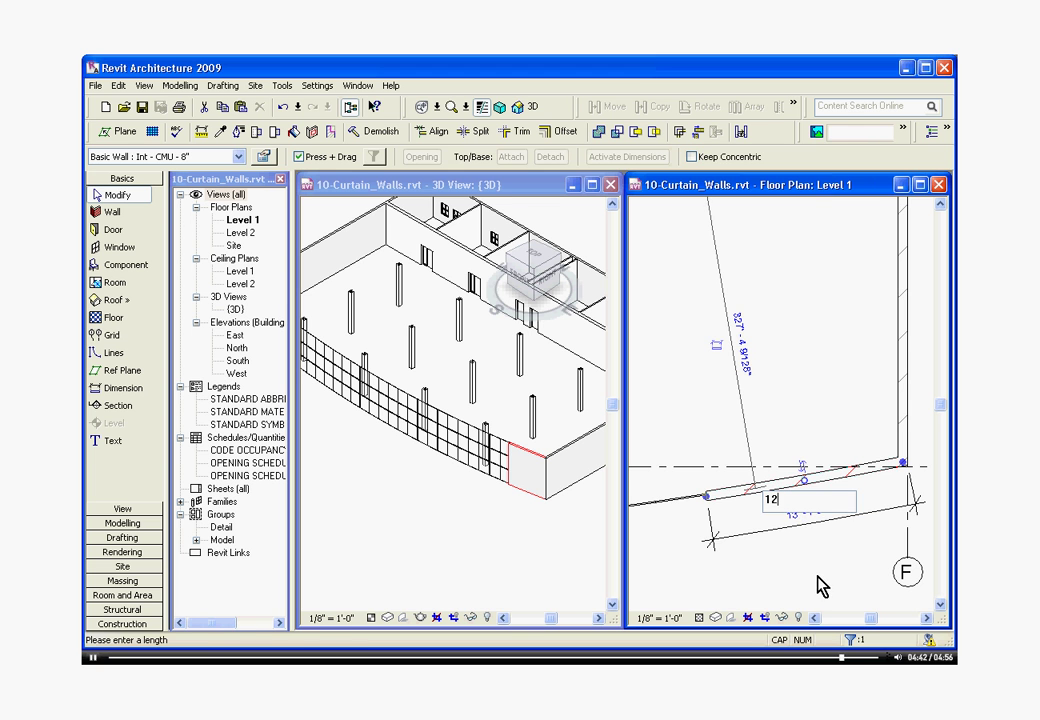
{"action": "key", "text": "Return"}
{"action": "key", "text": "Escape"}
{"action": "scroll", "coordinate": [712, 468], "scroll_direction": "up", "scroll_amount": 2}
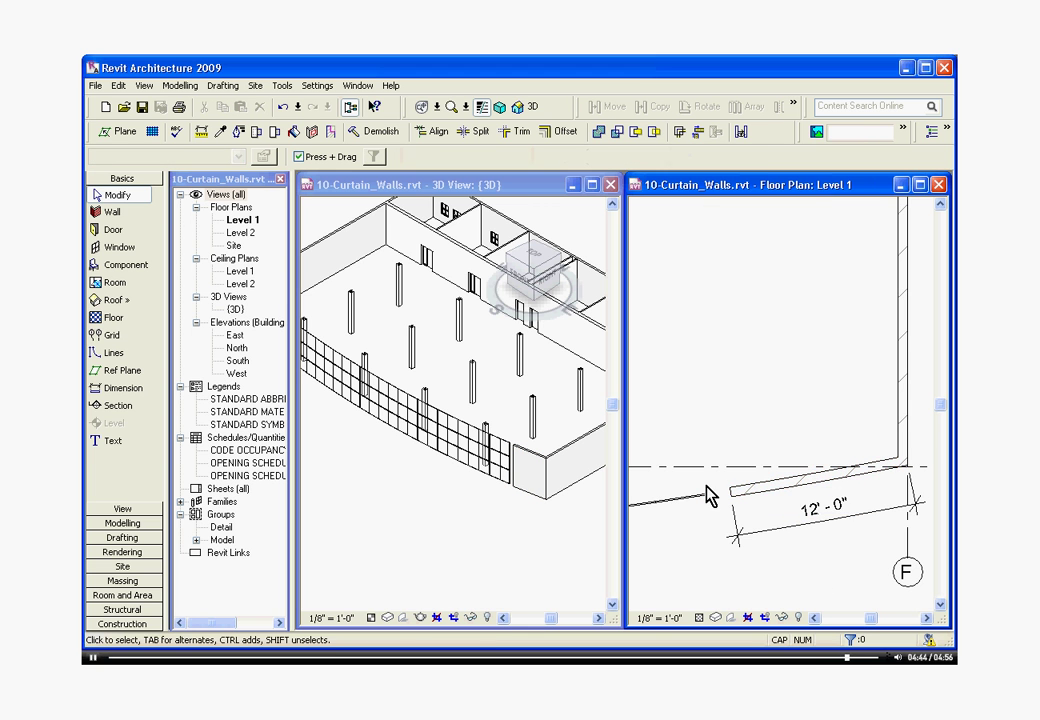
{"action": "scroll", "coordinate": [708, 510], "scroll_direction": "up", "scroll_amount": 2}
- Extend the curved curtain wall to the shortened CMU wall end with single-element Trim/Extend
{"action": "scroll", "coordinate": [684, 540], "scroll_direction": "up", "scroll_amount": 2}
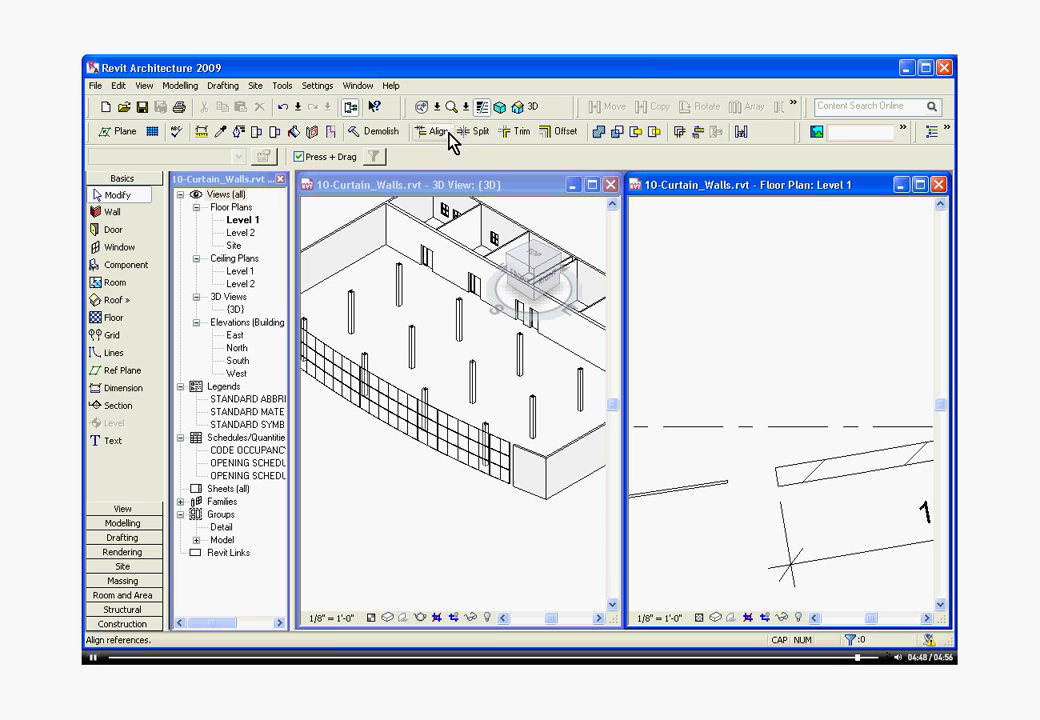
{"action": "left_click", "coordinate": [518, 131]}
{"action": "left_click", "coordinate": [319, 157]}
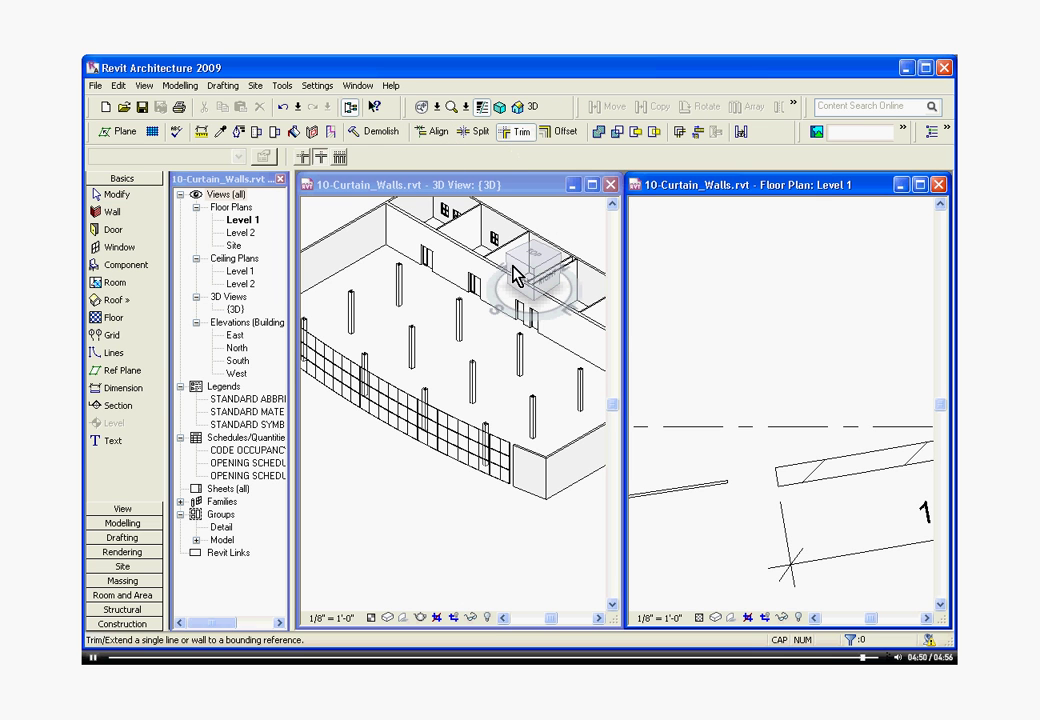
{"action": "left_click", "coordinate": [778, 472]}
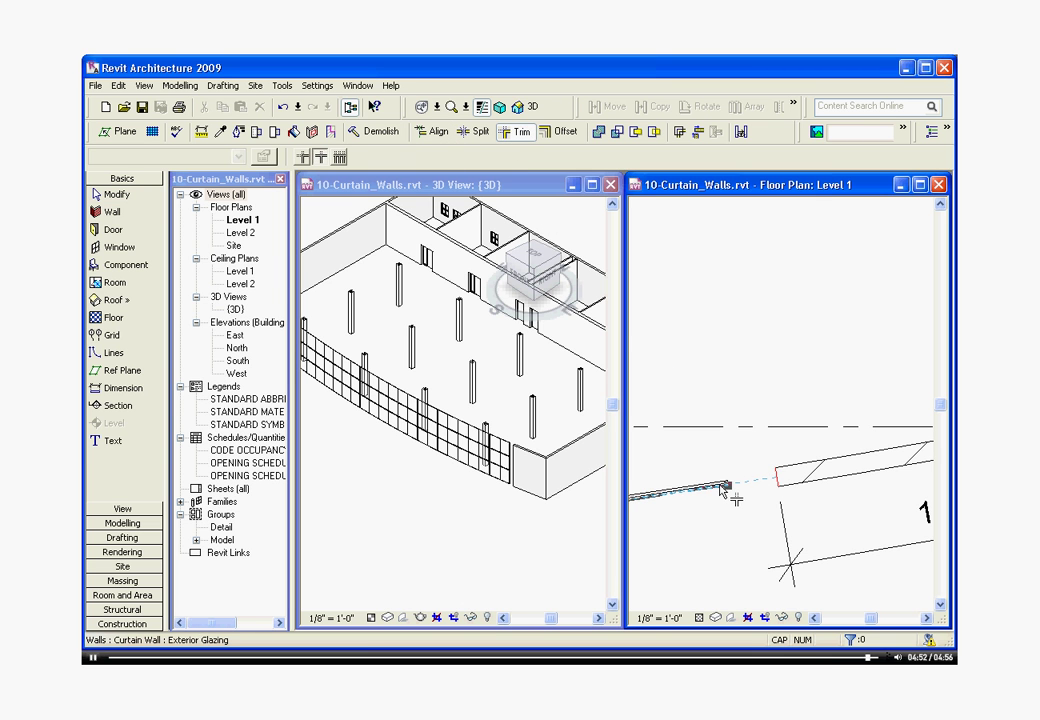
{"action": "left_click", "coordinate": [722, 489]}
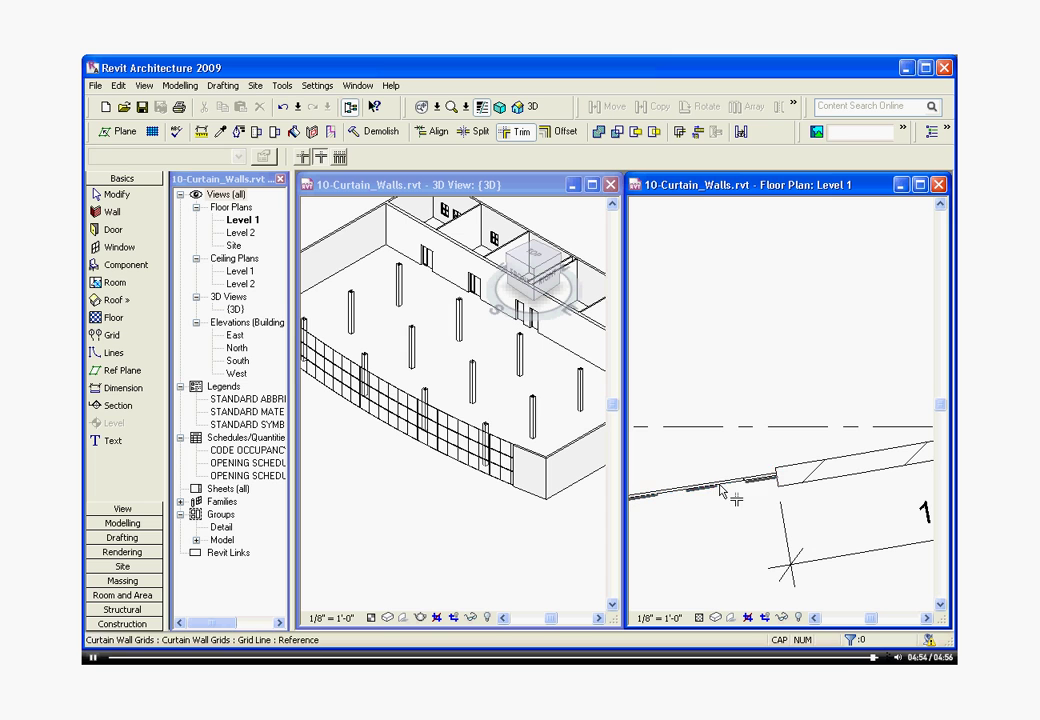